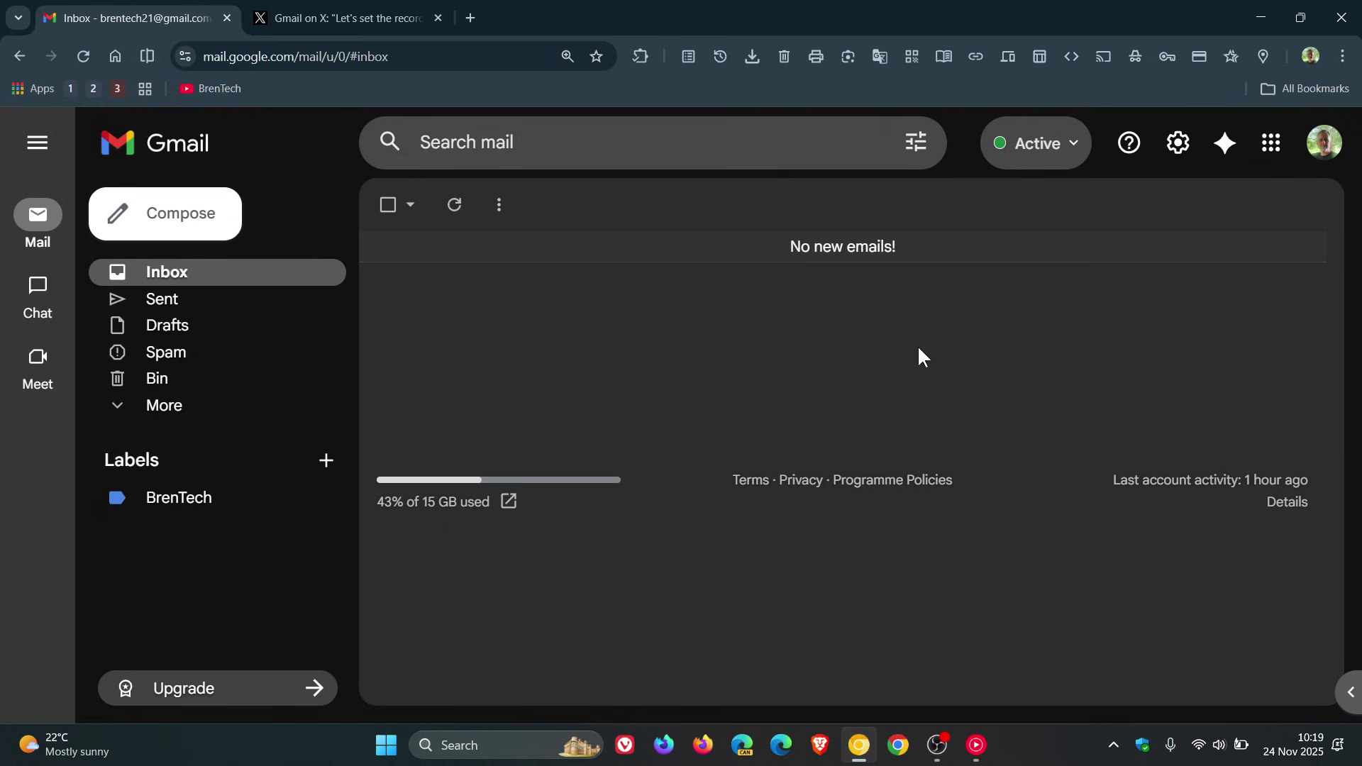
- Read Gmail's post on X, then return to the empty Gmail inbox
{"action": "left_click", "coordinate": [389, 17]}
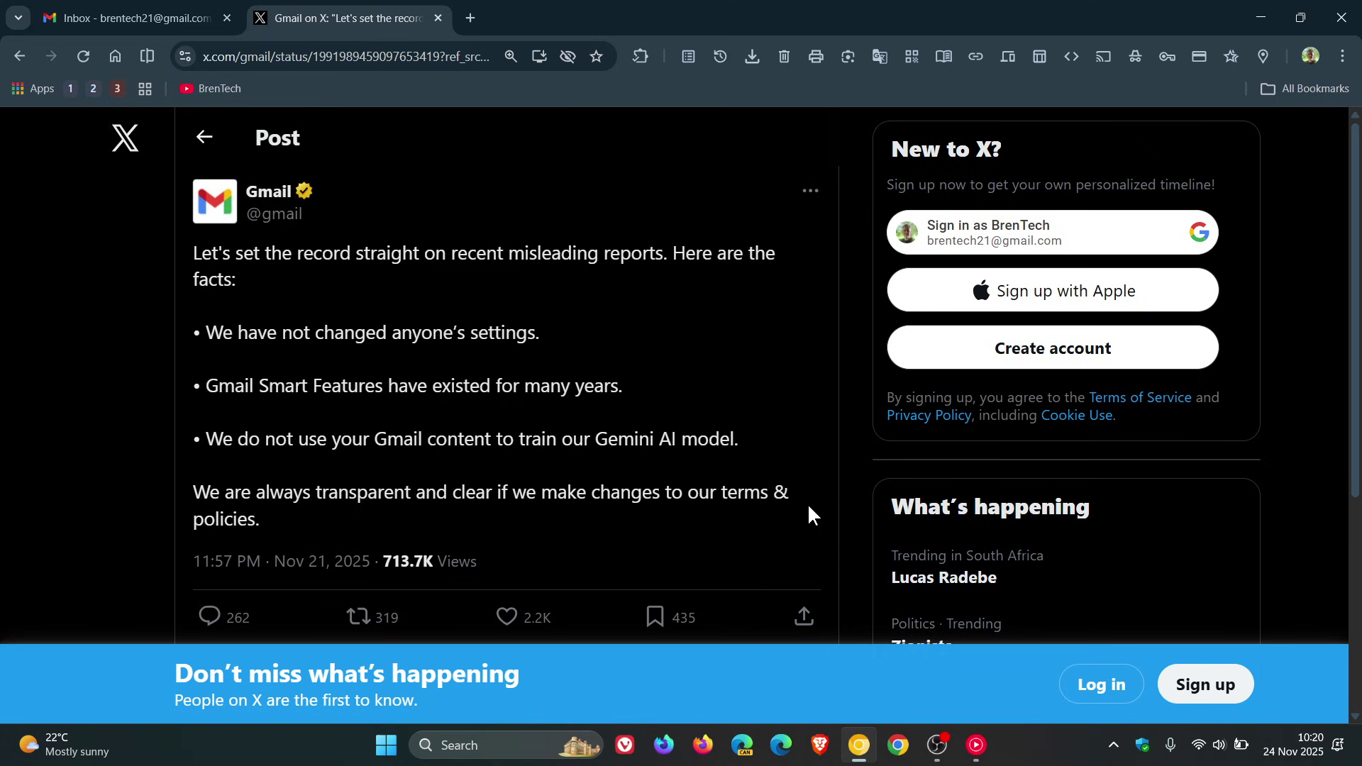
{"action": "scroll", "coordinate": [740, 396], "scroll_direction": "down", "scroll_amount": 3}
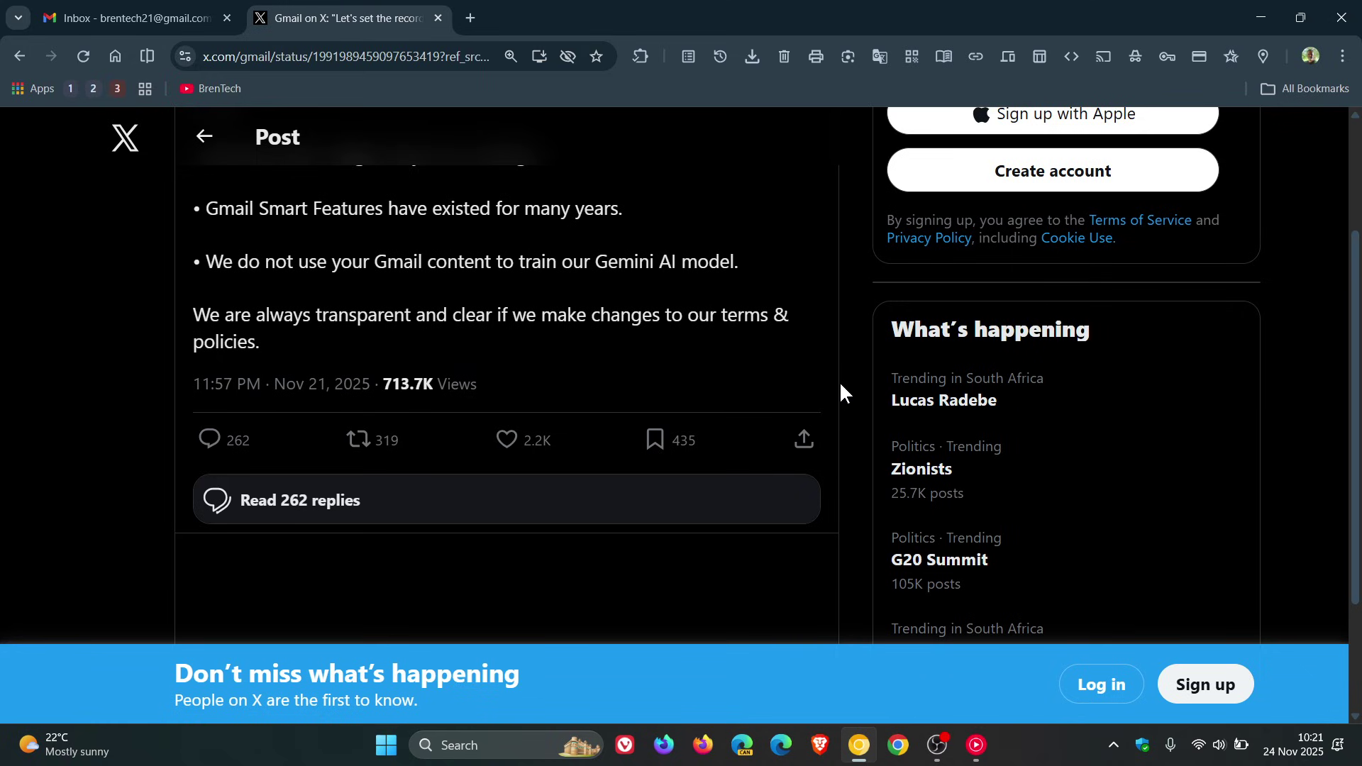
{"action": "scroll", "coordinate": [840, 381], "scroll_direction": "up", "scroll_amount": 3}
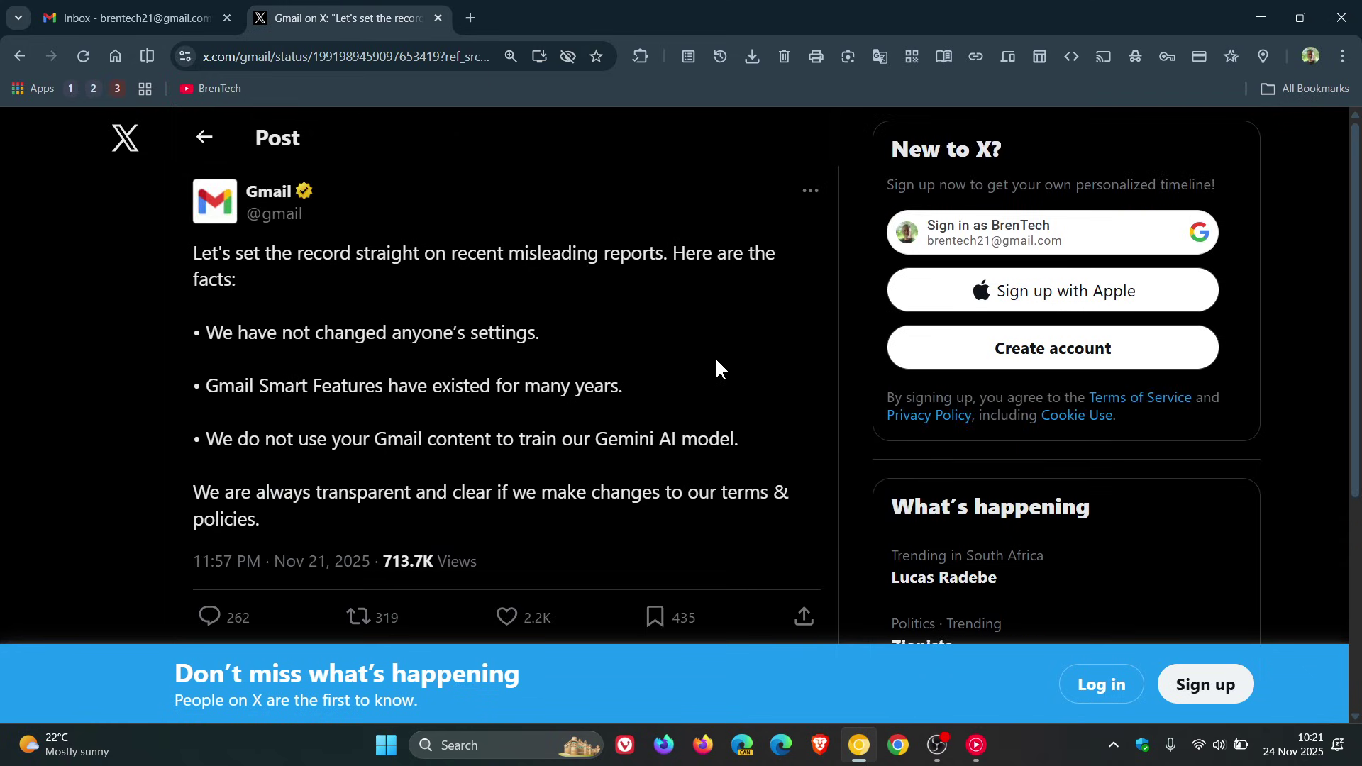
{"action": "left_click", "coordinate": [138, 6]}
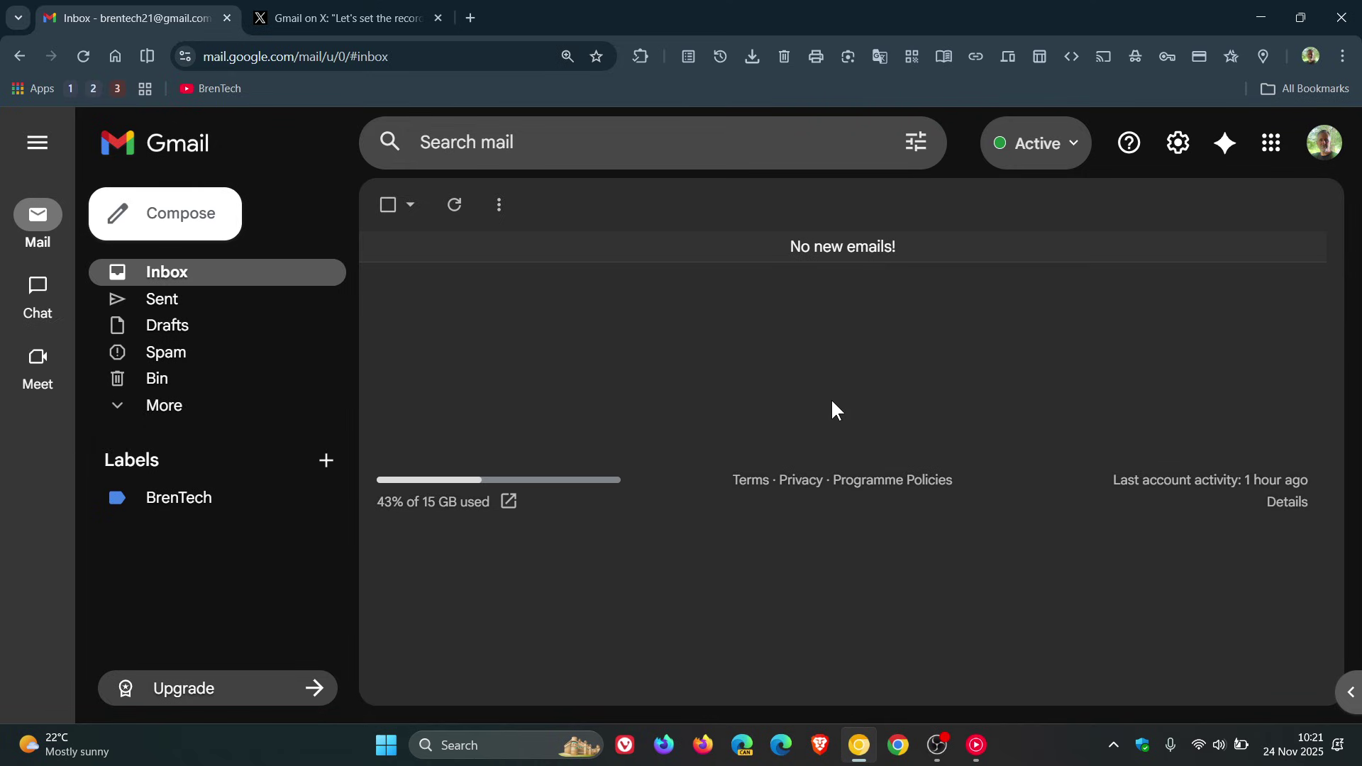
{"action": "left_click", "coordinate": [355, 17]}
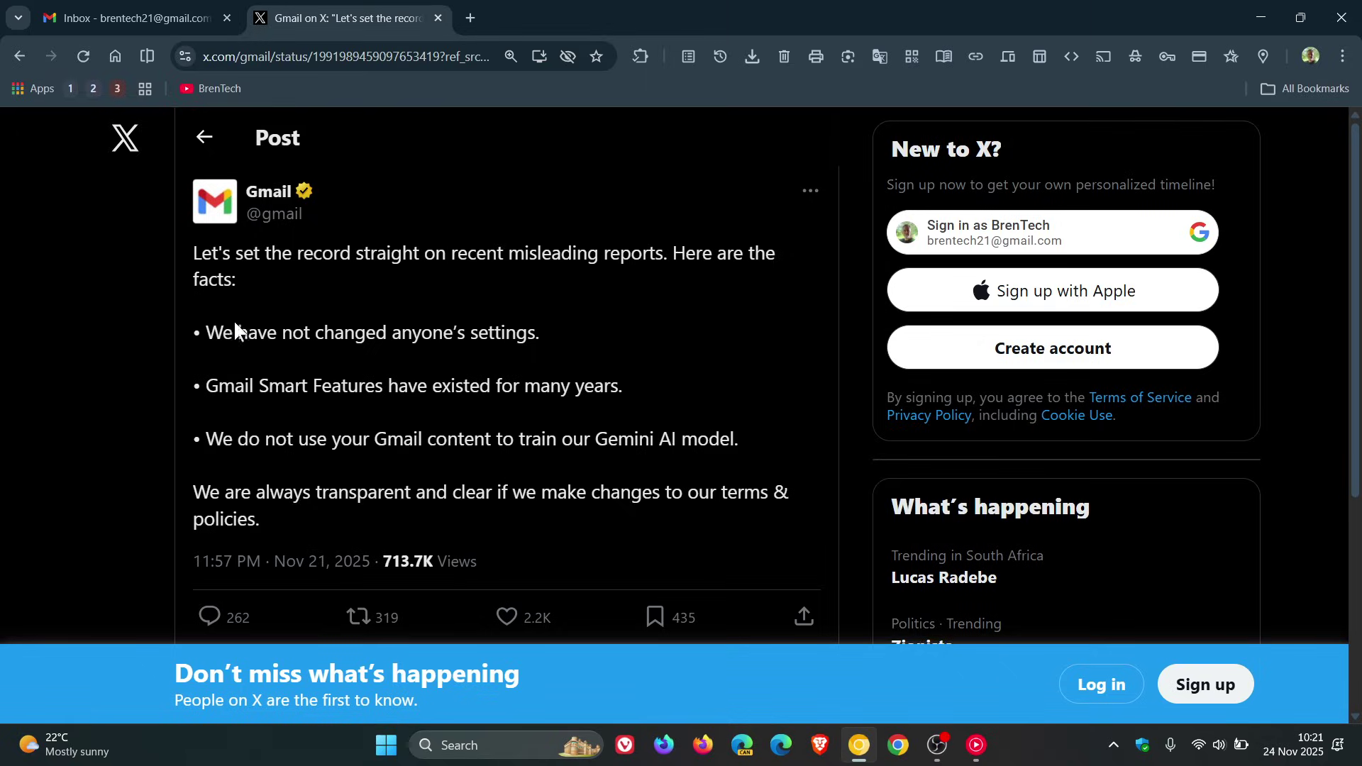
{"action": "left_click", "coordinate": [115, 22]}
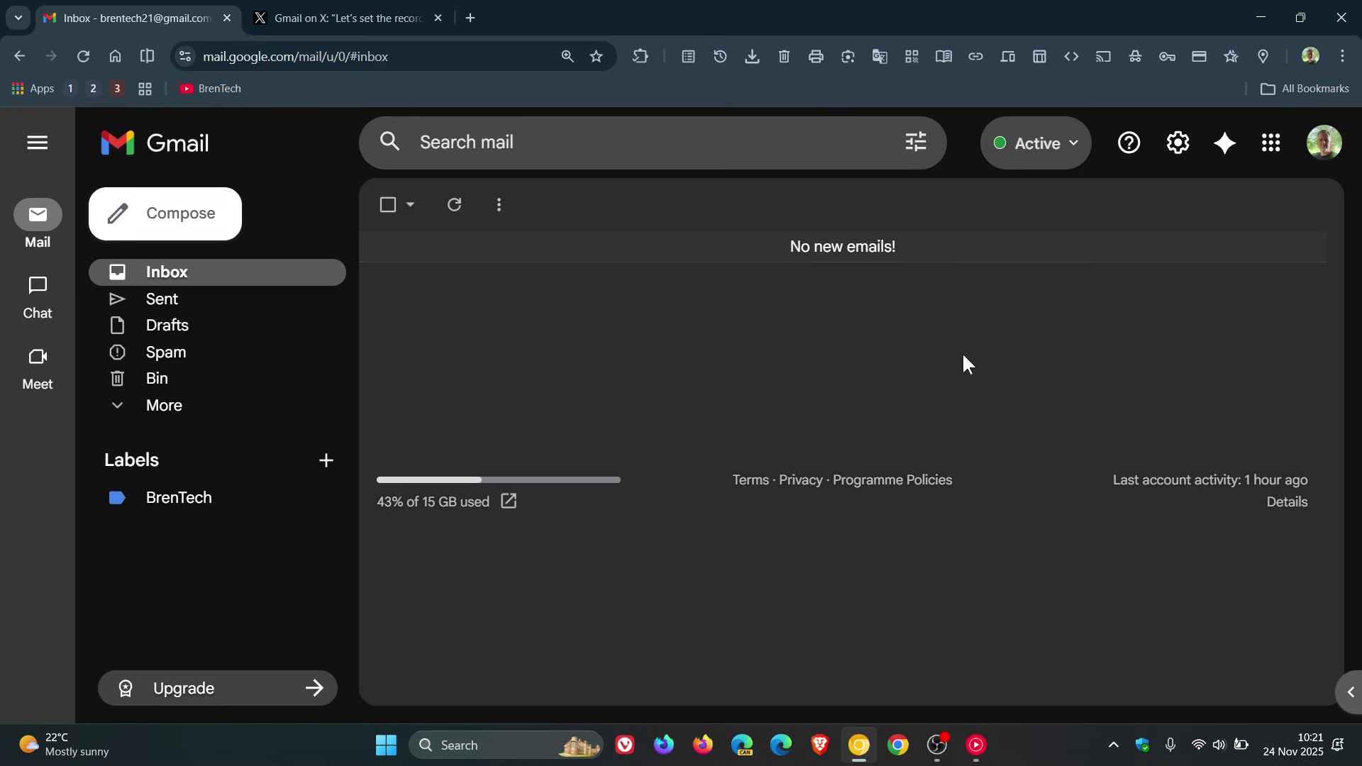
- Open See all settings and scroll the General tab down to Smart features
{"action": "left_click", "coordinate": [1179, 145]}
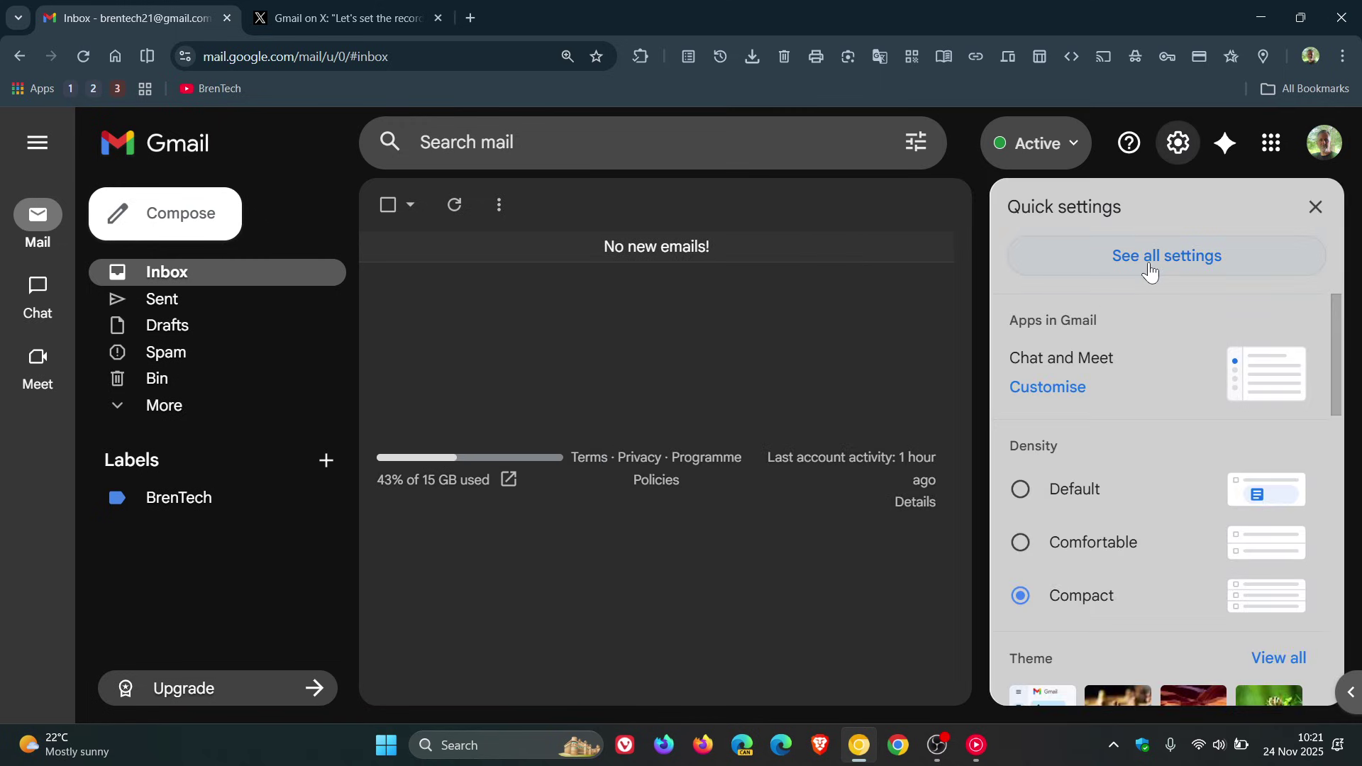
{"action": "left_click", "coordinate": [1150, 267]}
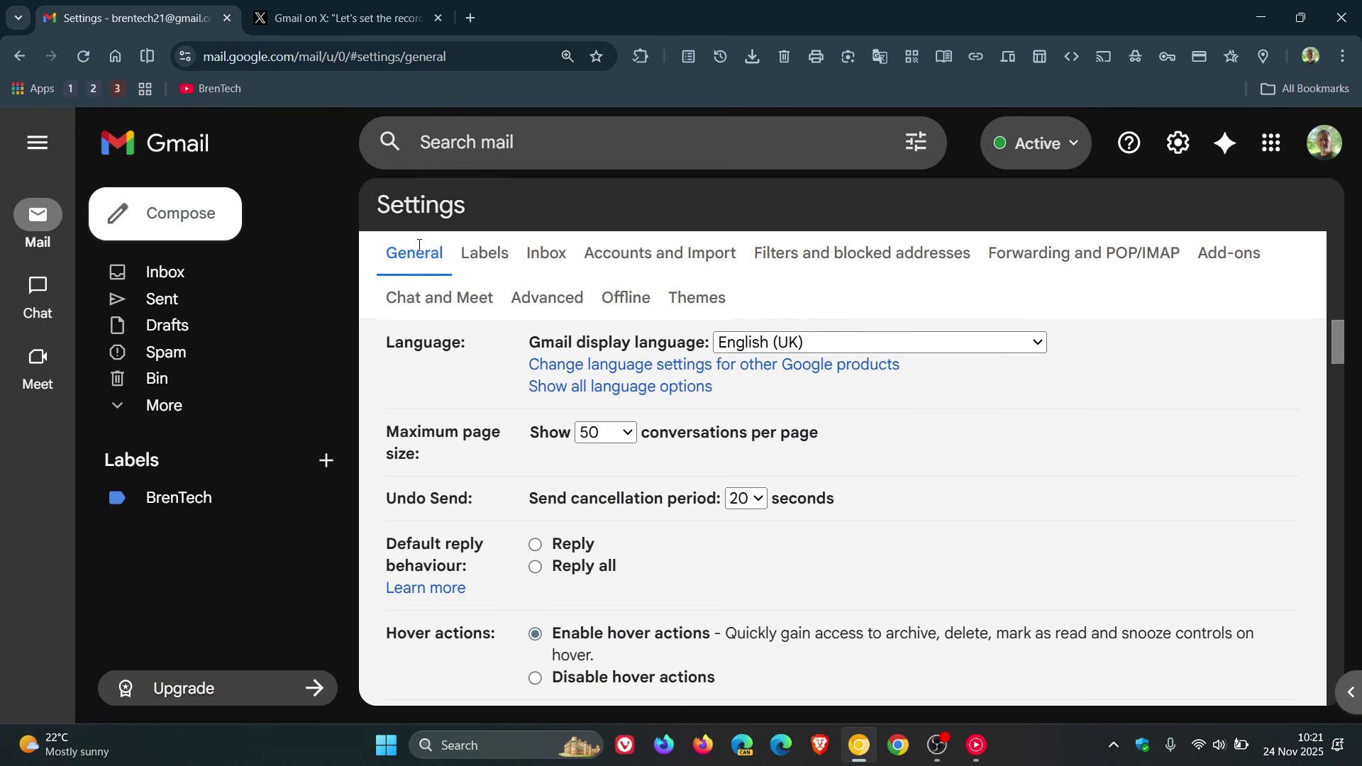
{"action": "scroll", "coordinate": [1053, 381], "scroll_direction": "down", "scroll_amount": 9}
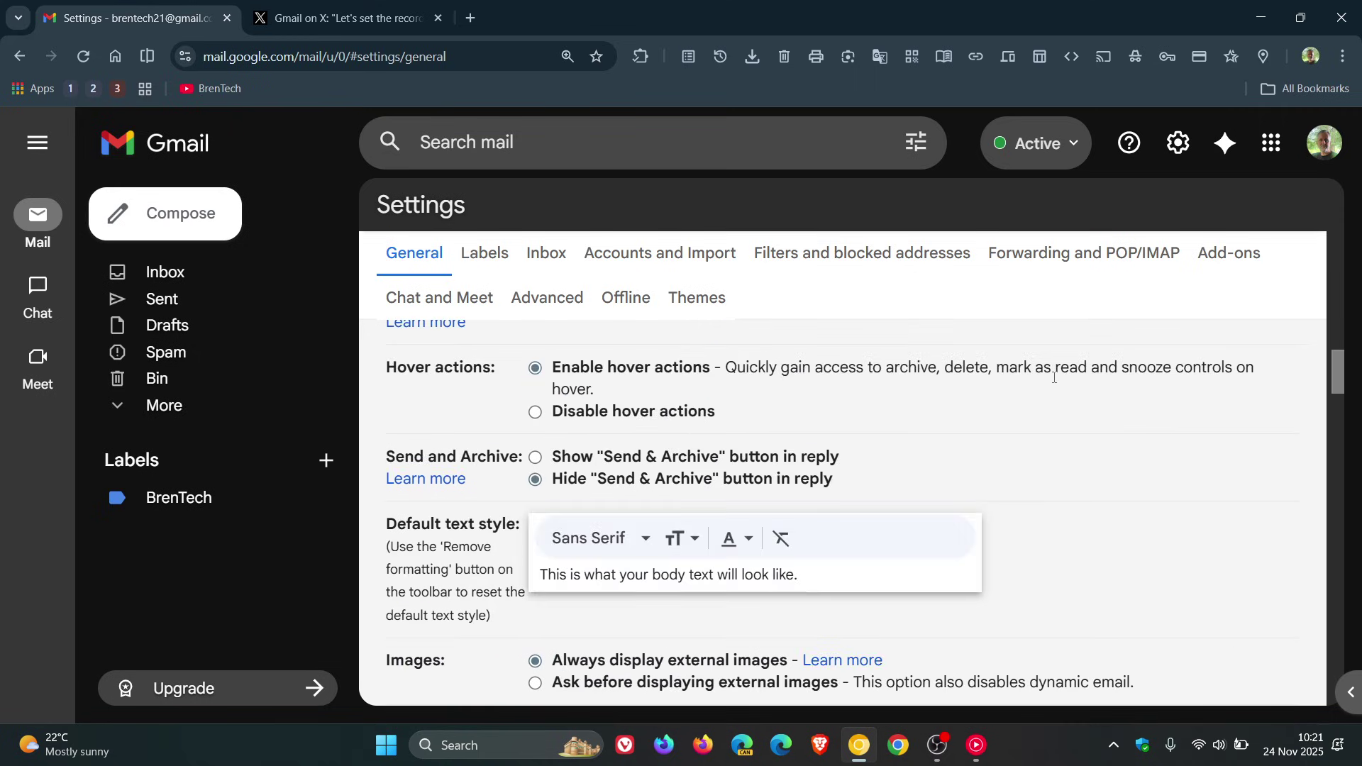
{"action": "scroll", "coordinate": [1055, 382], "scroll_direction": "down", "scroll_amount": 5}
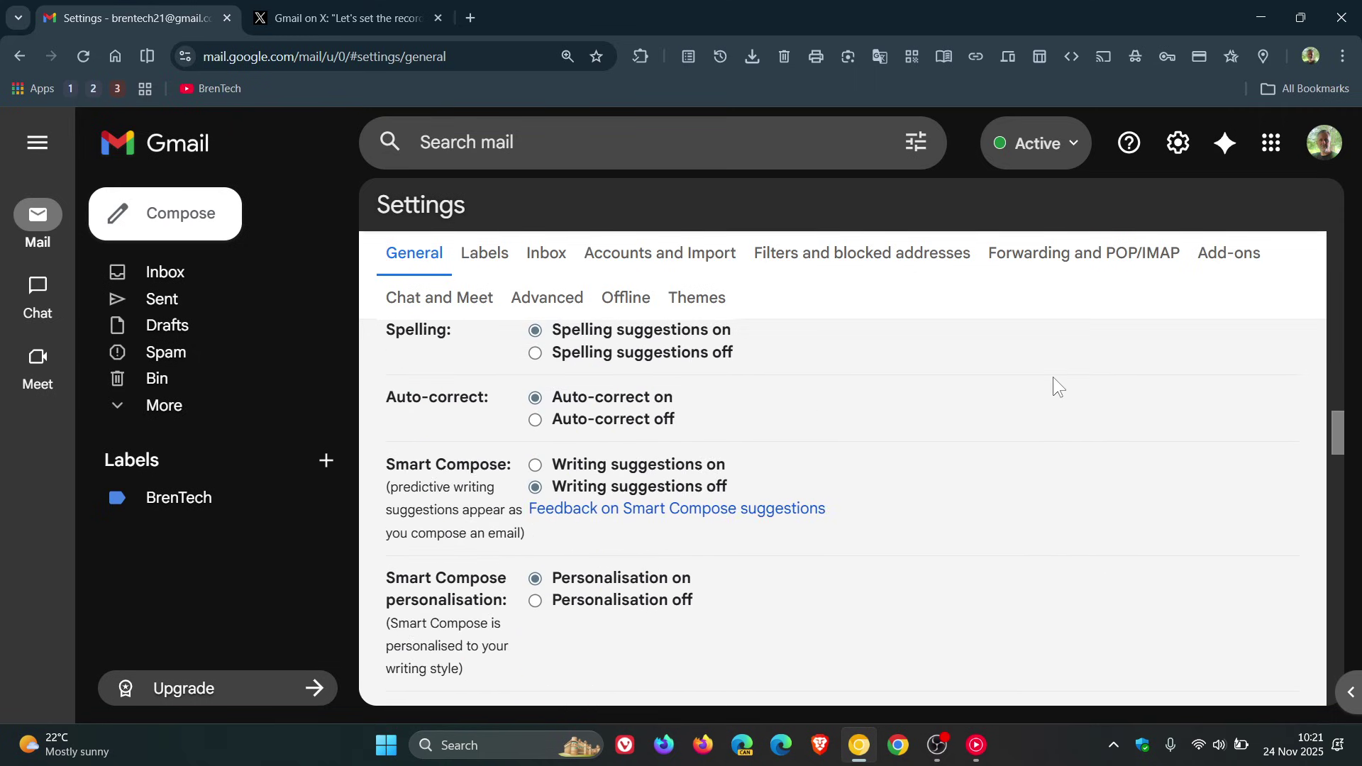
{"action": "scroll", "coordinate": [1054, 379], "scroll_direction": "down", "scroll_amount": 5}
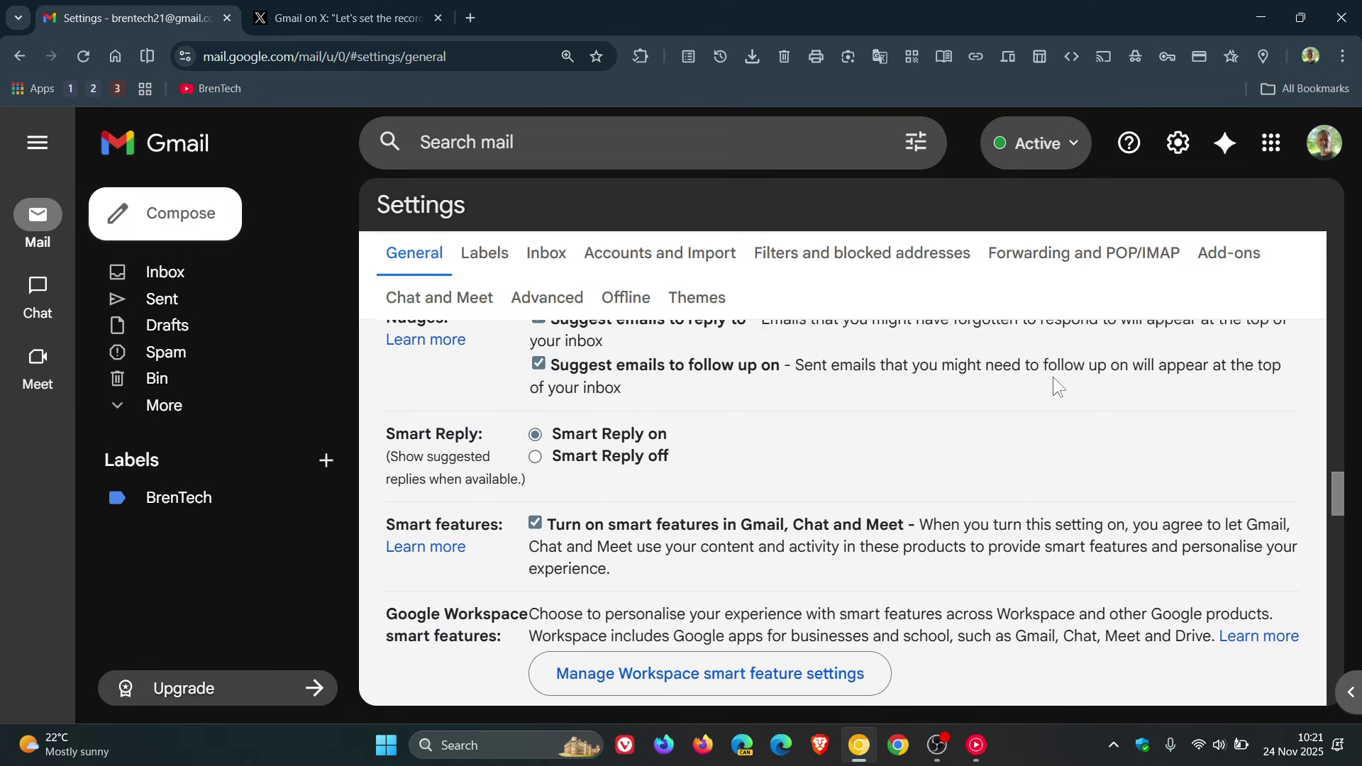
{"action": "scroll", "coordinate": [1053, 376], "scroll_direction": "down", "scroll_amount": 2}
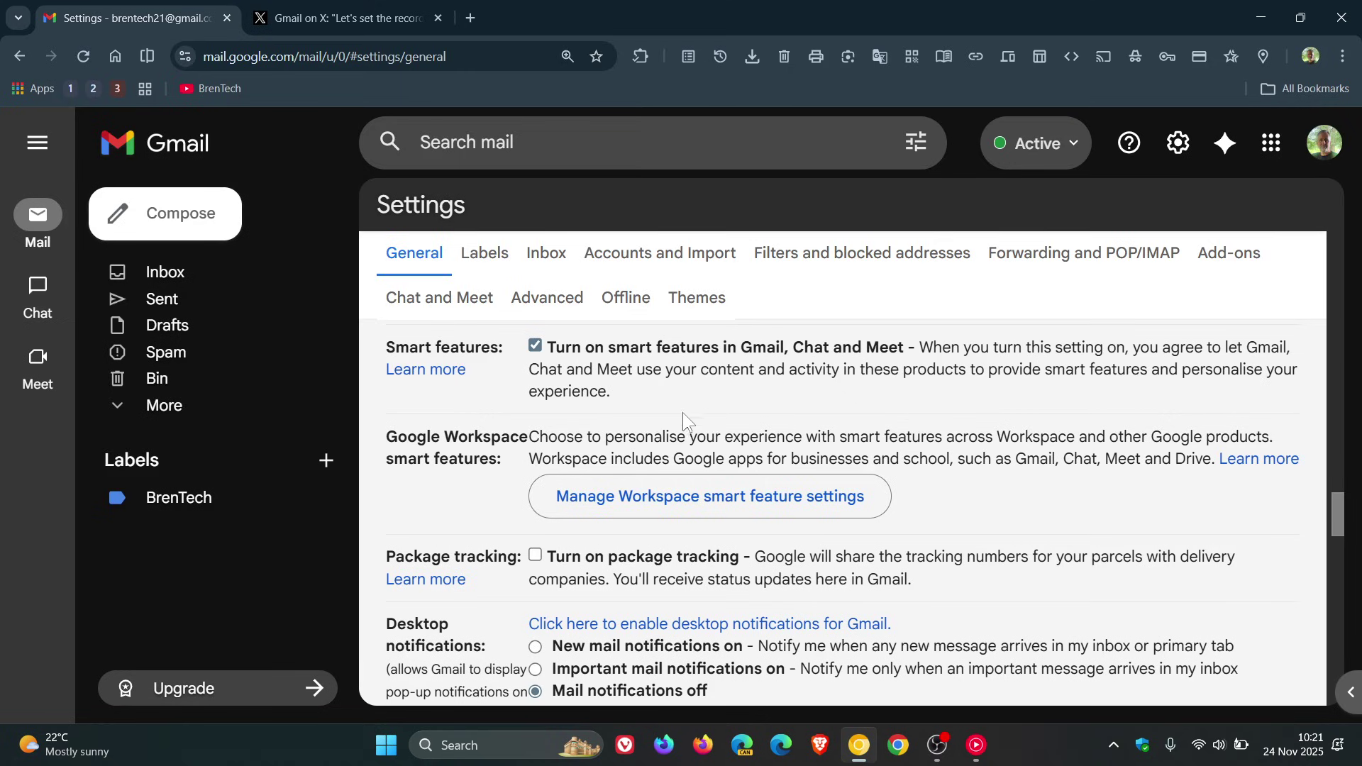
- Uncheck smart features in Gmail, Chat and Meet and confirm 'Turn off and reload'
{"action": "left_click", "coordinate": [537, 344]}
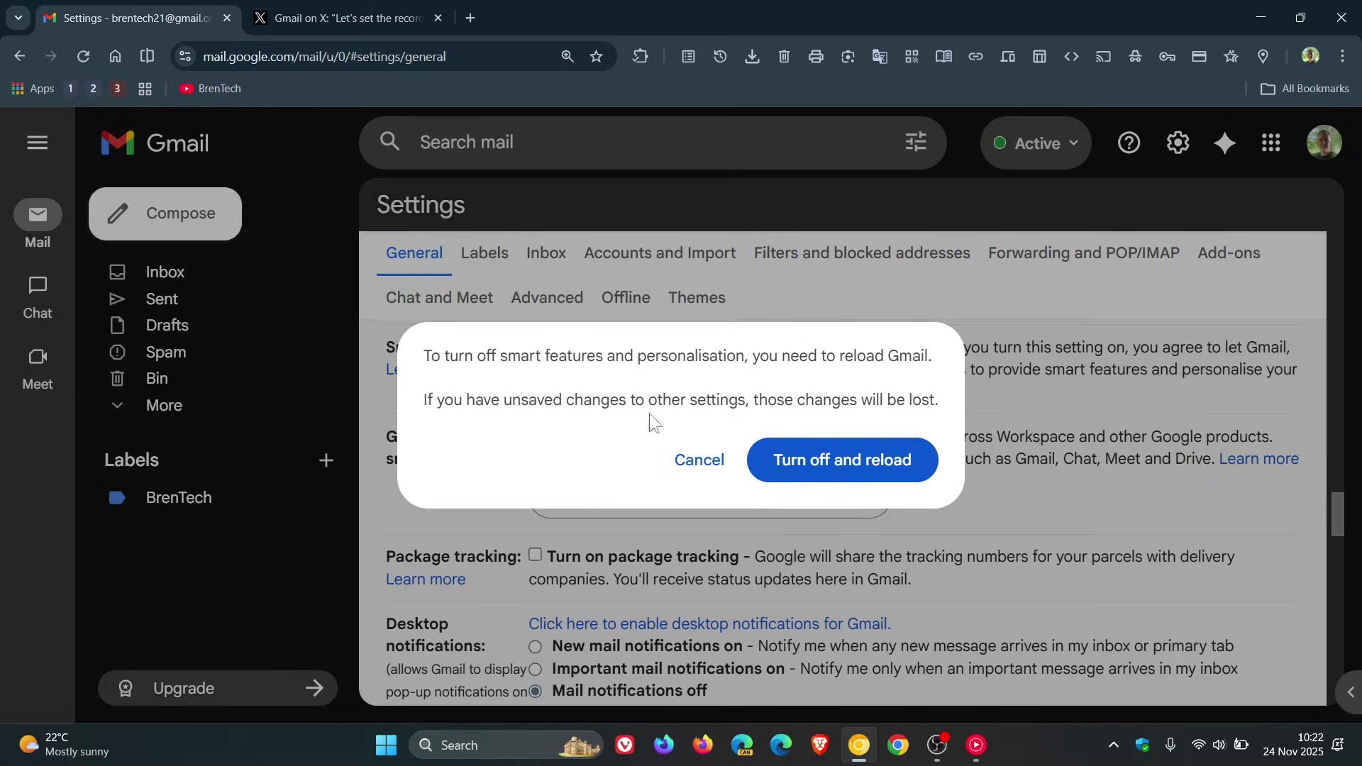
{"action": "left_click", "coordinate": [820, 475]}
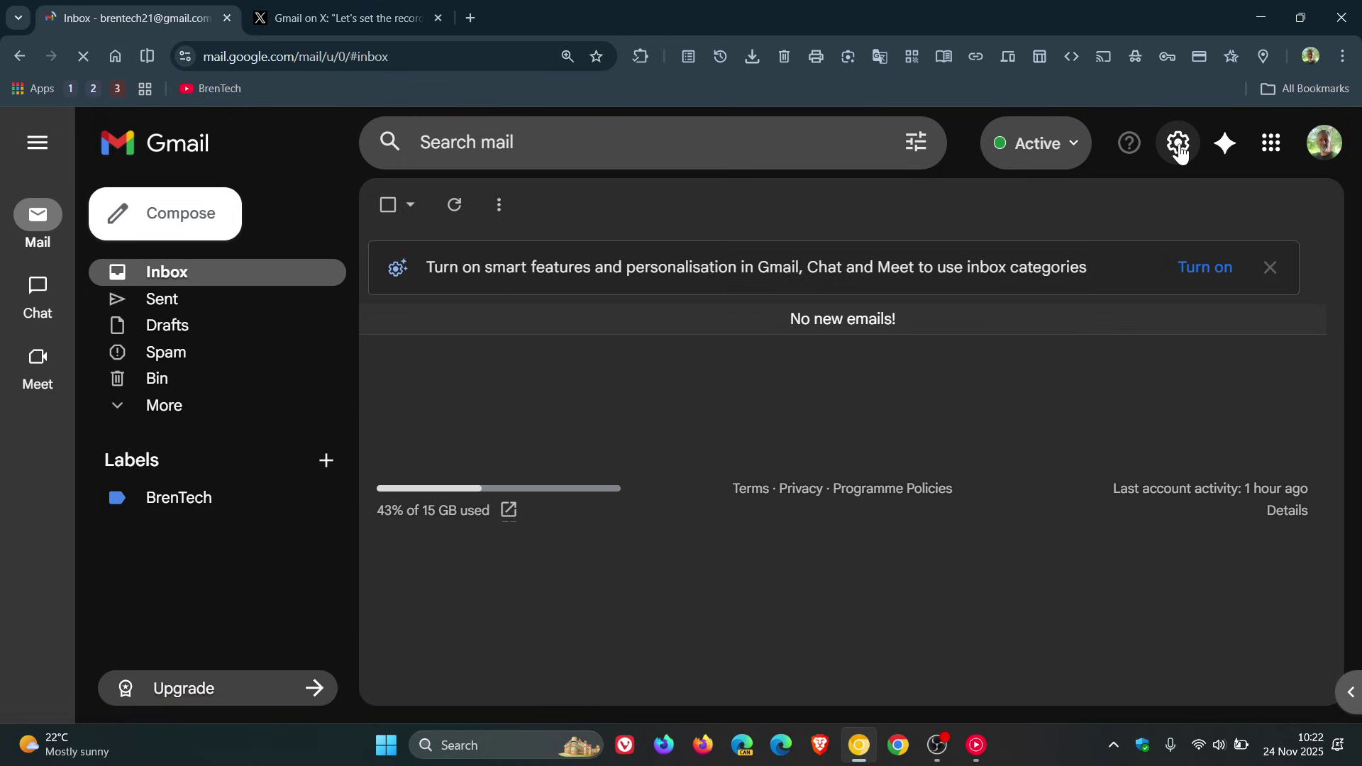
- Reopen the General settings and scroll to the Google Workspace smart features section
{"action": "left_click", "coordinate": [1179, 147]}
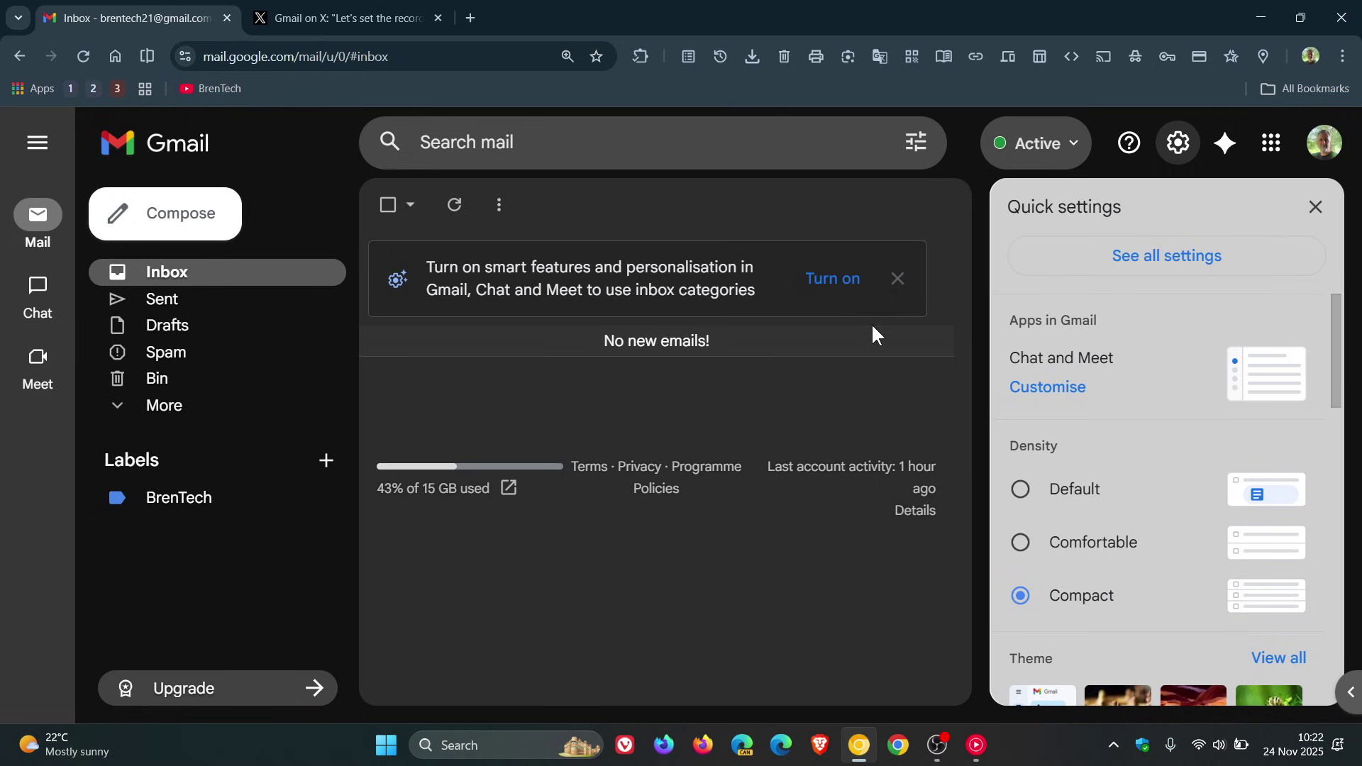
{"action": "left_click", "coordinate": [1177, 257]}
{"action": "scroll", "coordinate": [966, 362], "scroll_direction": "down", "scroll_amount": 10}
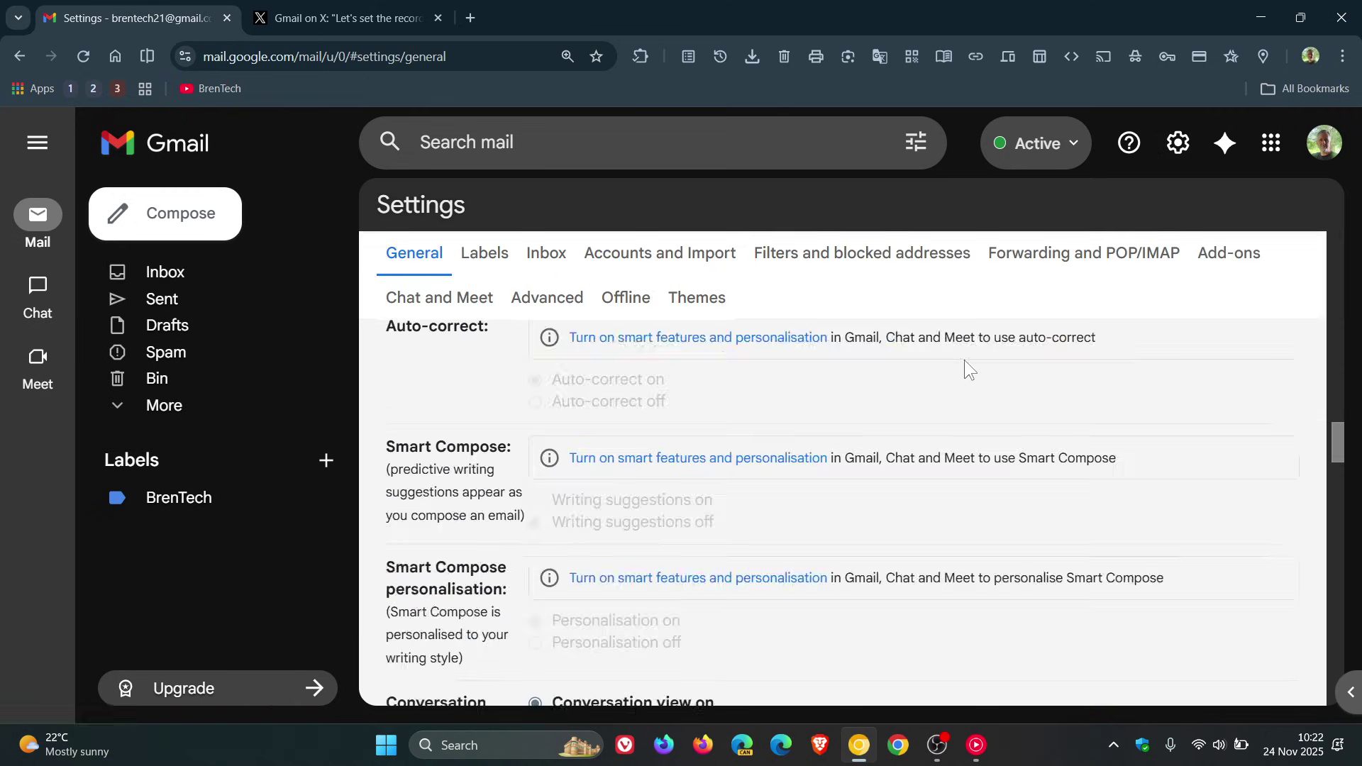
{"action": "scroll", "coordinate": [964, 362], "scroll_direction": "down", "scroll_amount": 4}
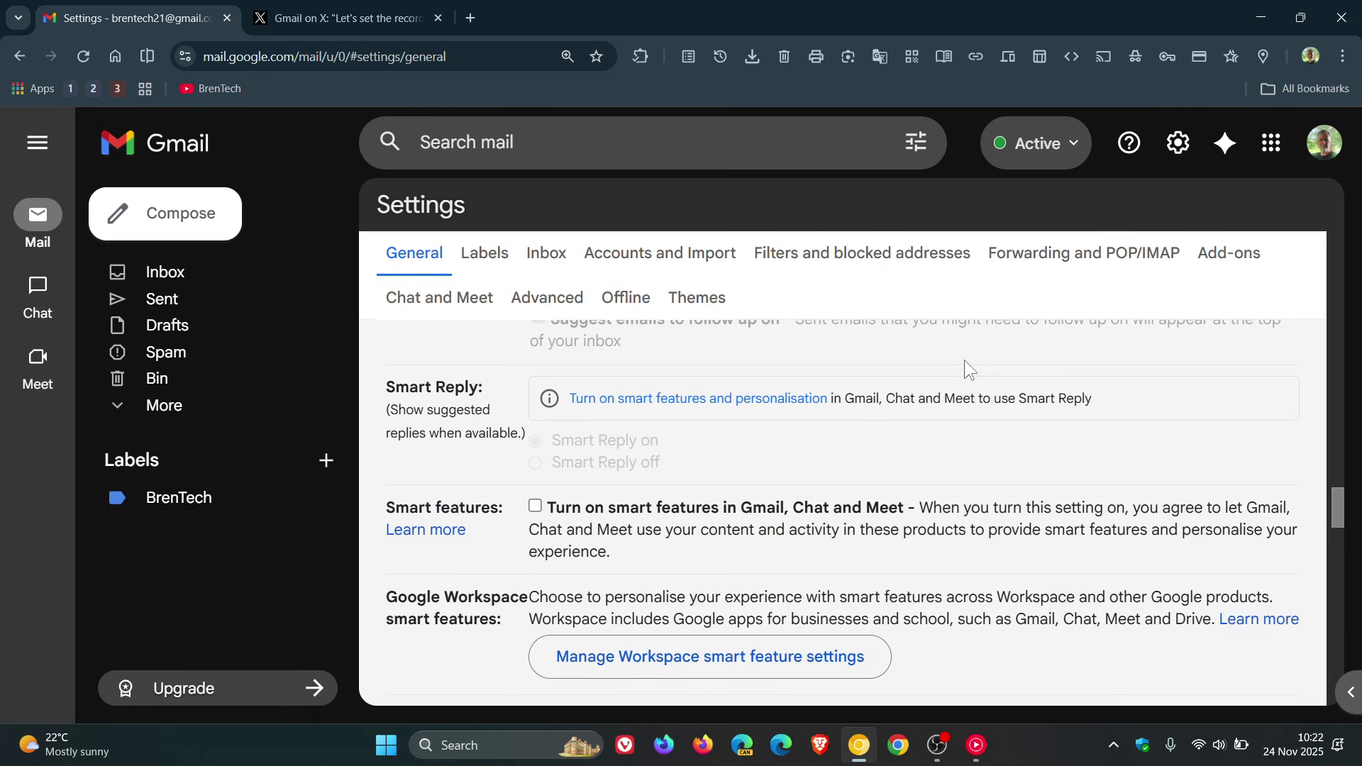
{"action": "scroll", "coordinate": [964, 362], "scroll_direction": "down", "scroll_amount": 2}
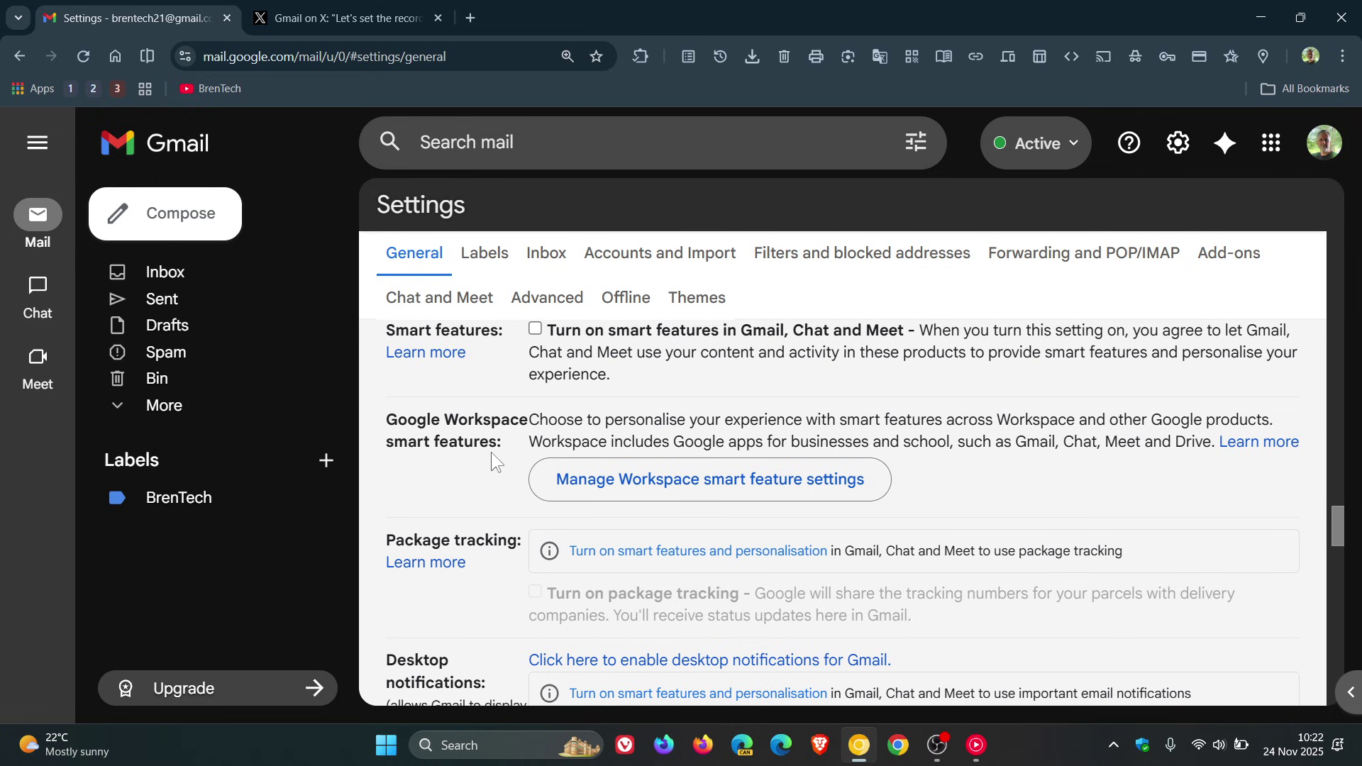
- Bring up the Google Workspace smart feature settings and look over its options
{"action": "left_click", "coordinate": [753, 490]}
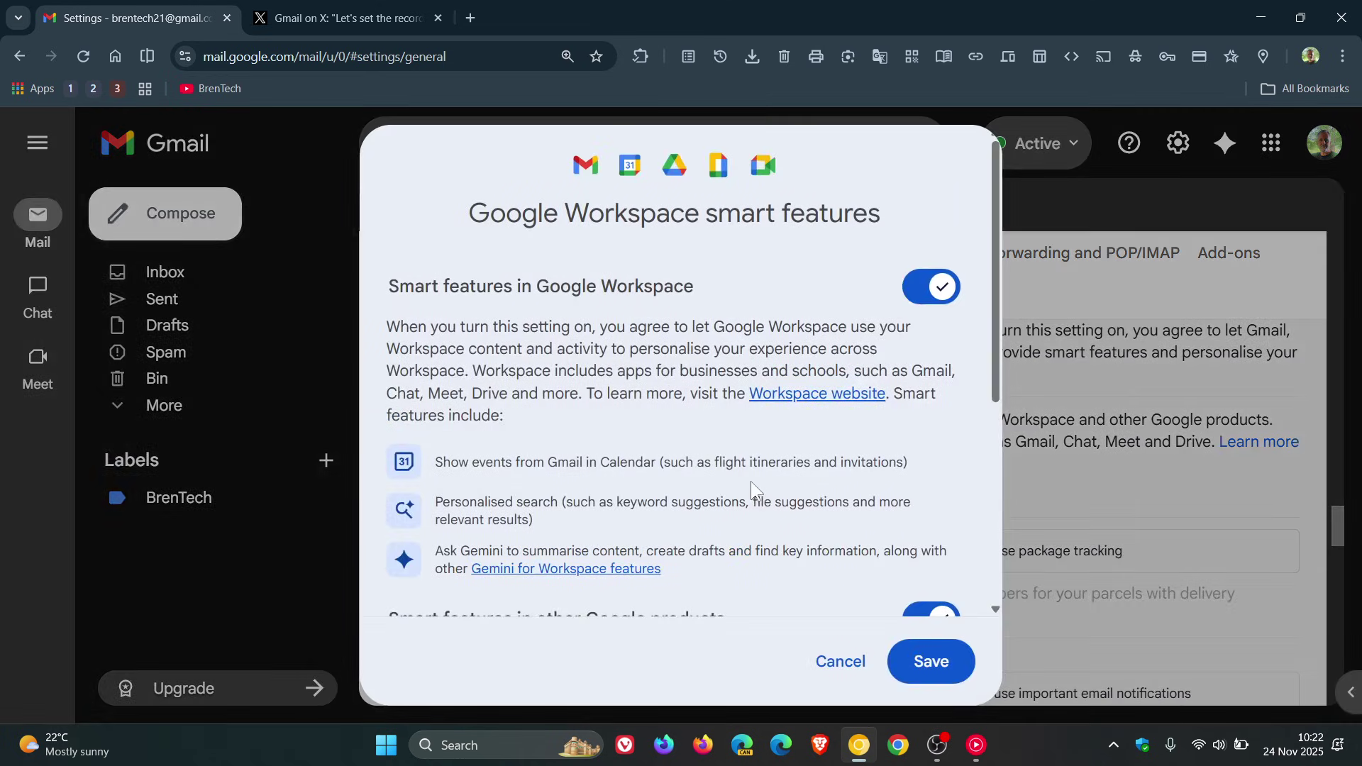
{"action": "scroll", "coordinate": [920, 360], "scroll_direction": "down", "scroll_amount": 5}
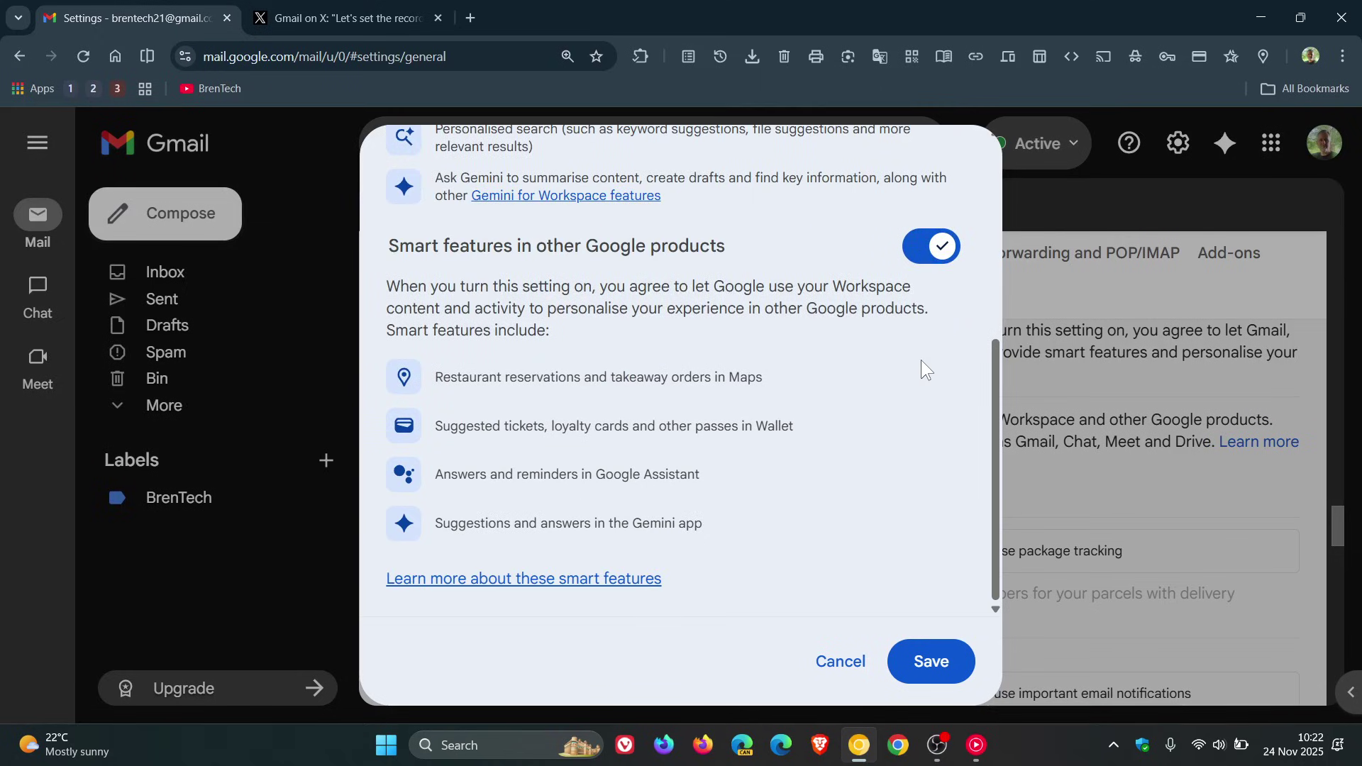
{"action": "scroll", "coordinate": [921, 359], "scroll_direction": "up", "scroll_amount": 5}
{"action": "scroll", "coordinate": [920, 360], "scroll_direction": "down", "scroll_amount": 1}
{"action": "scroll", "coordinate": [921, 360], "scroll_direction": "up", "scroll_amount": 1}
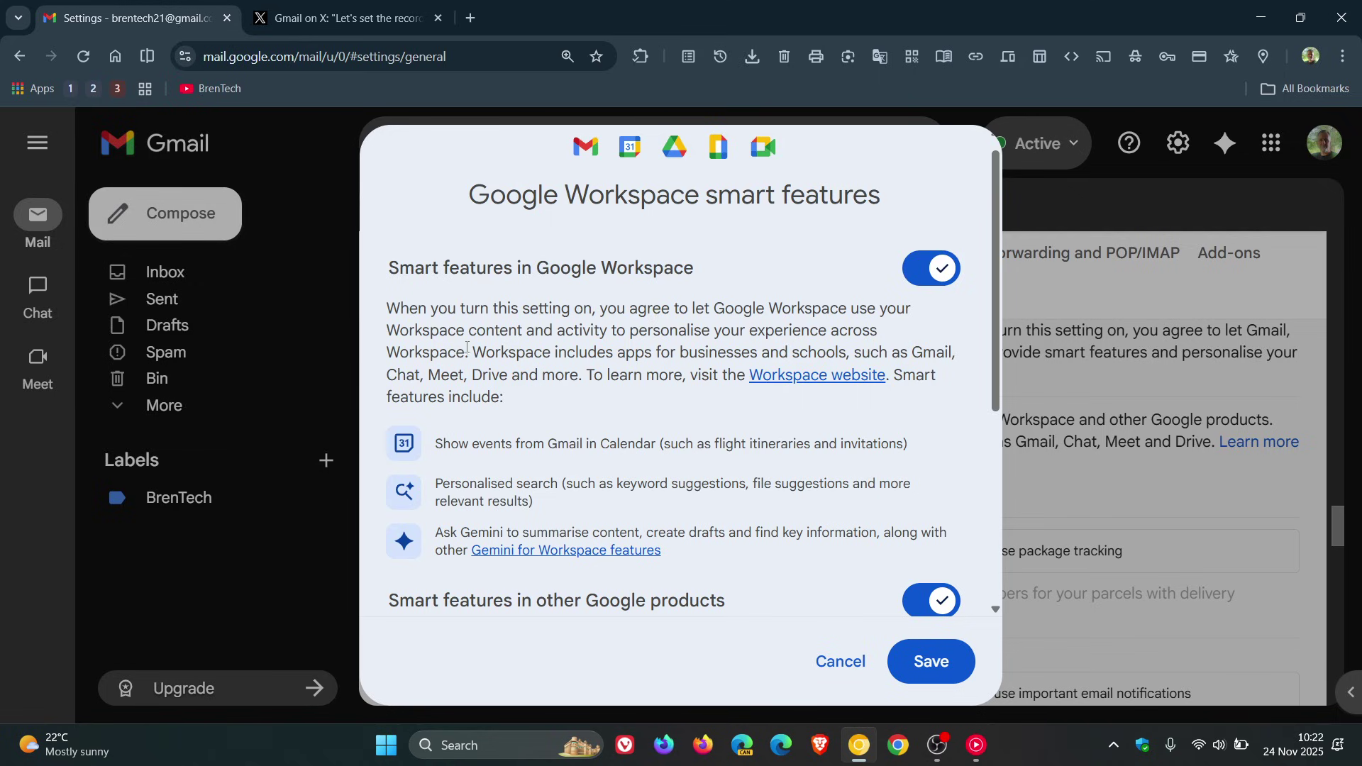
- Switch off smart features in Google Workspace and in other Google products, then save
{"action": "left_click", "coordinate": [922, 276]}
{"action": "scroll", "coordinate": [807, 472], "scroll_direction": "down", "scroll_amount": 1}
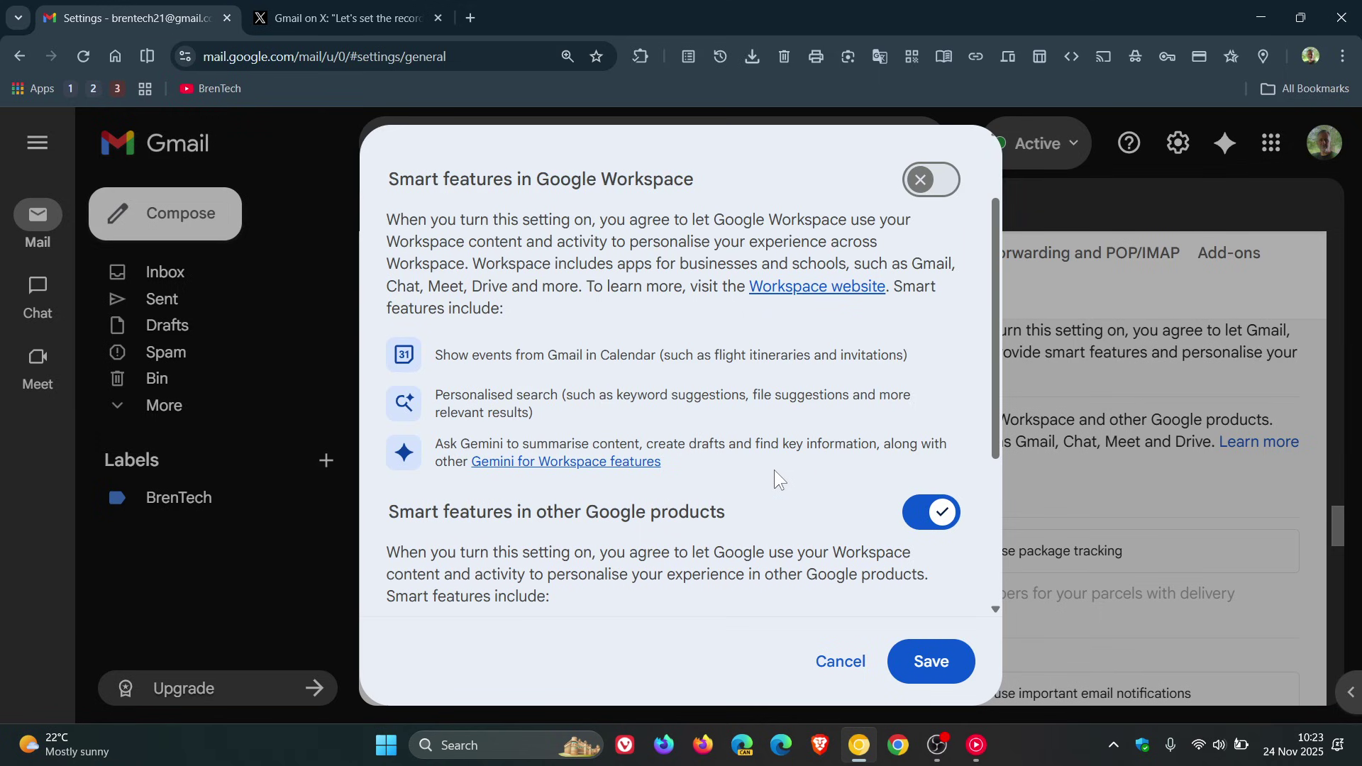
{"action": "scroll", "coordinate": [780, 471], "scroll_direction": "down", "scroll_amount": 1}
{"action": "left_click", "coordinate": [915, 431]}
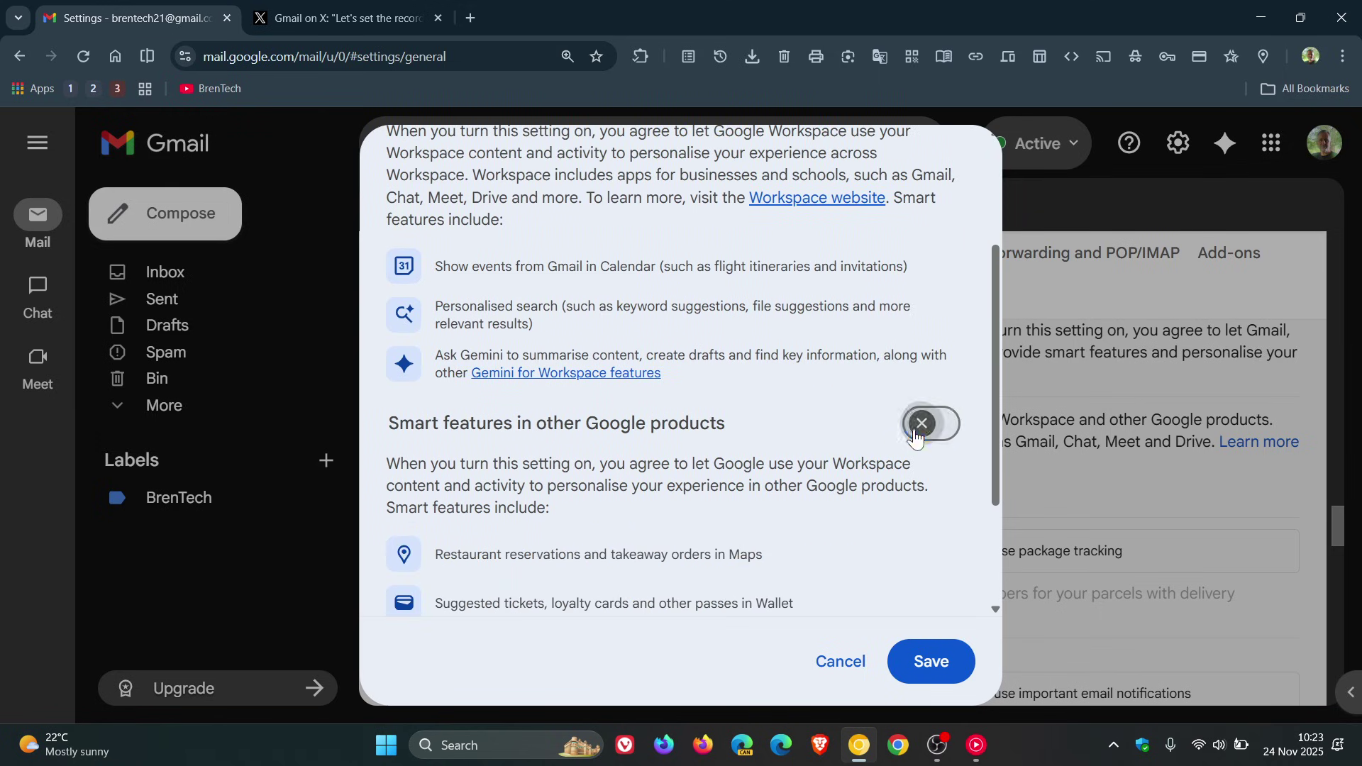
{"action": "left_click", "coordinate": [925, 663]}
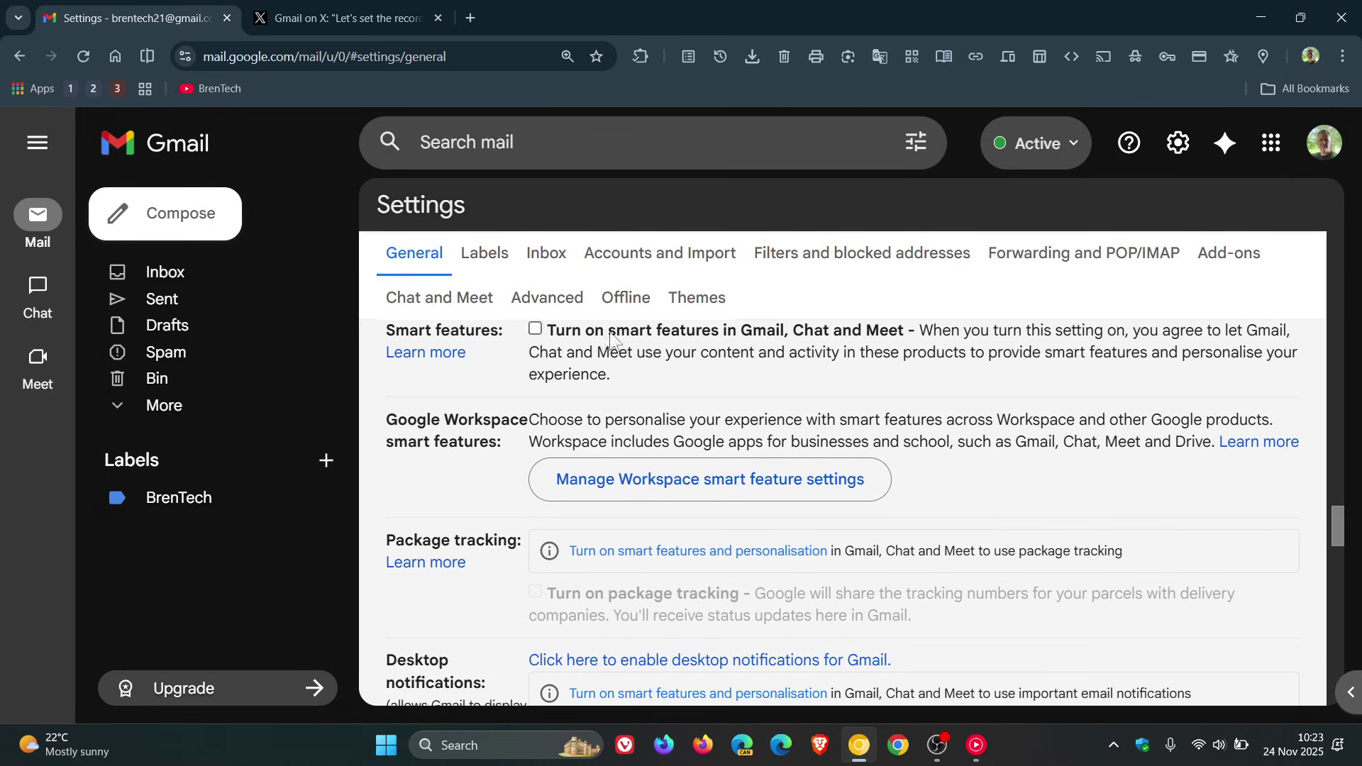
- Check the X tab, then leave Gmail settings for the browser's Google search home page
{"action": "left_click", "coordinate": [373, 20]}
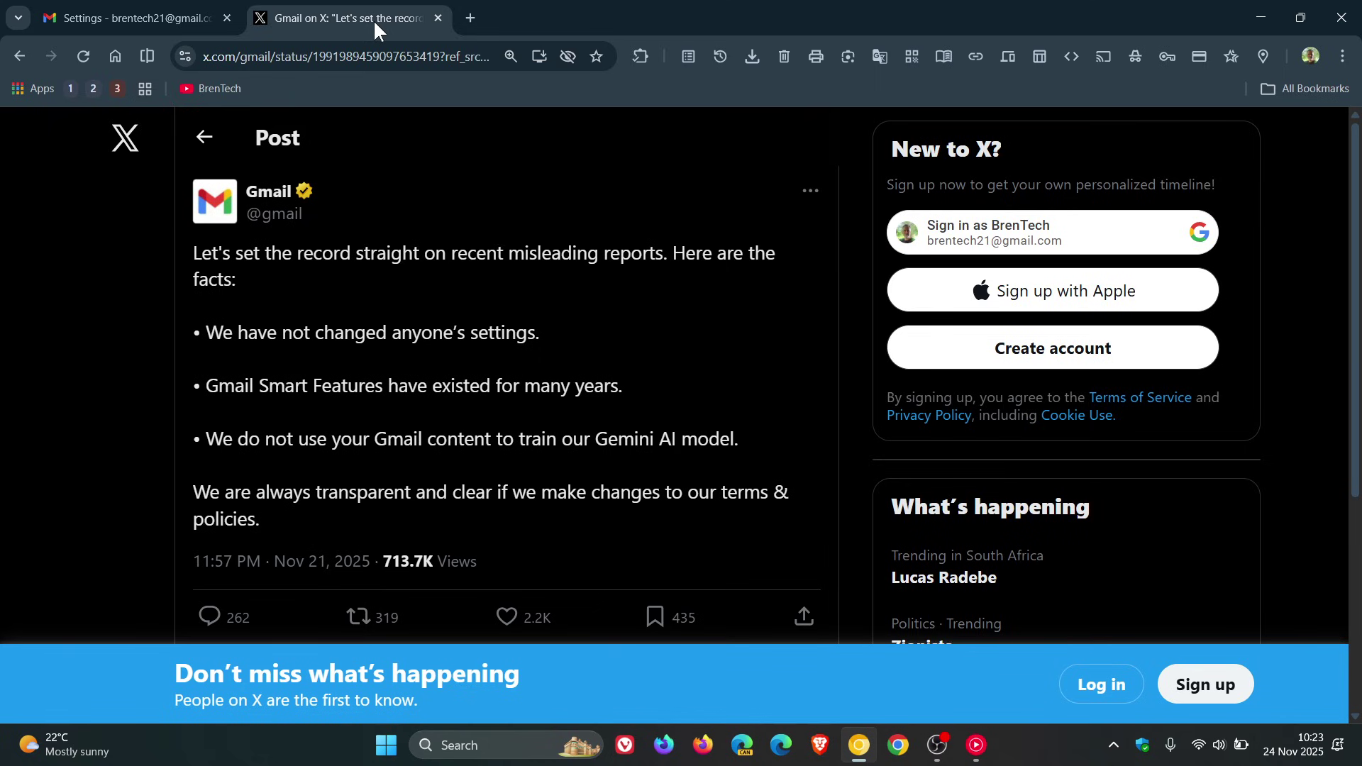
{"action": "left_click", "coordinate": [100, 16]}
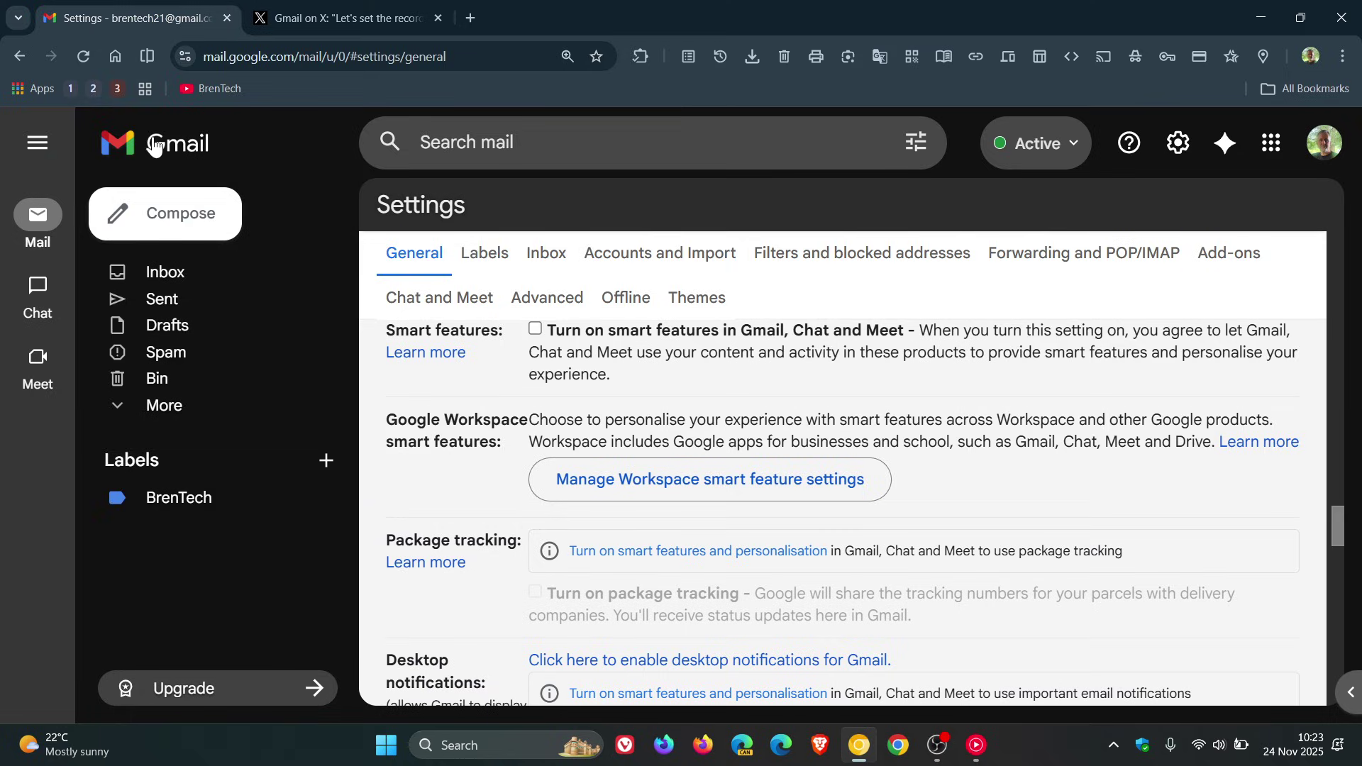
{"action": "left_click", "coordinate": [114, 55]}
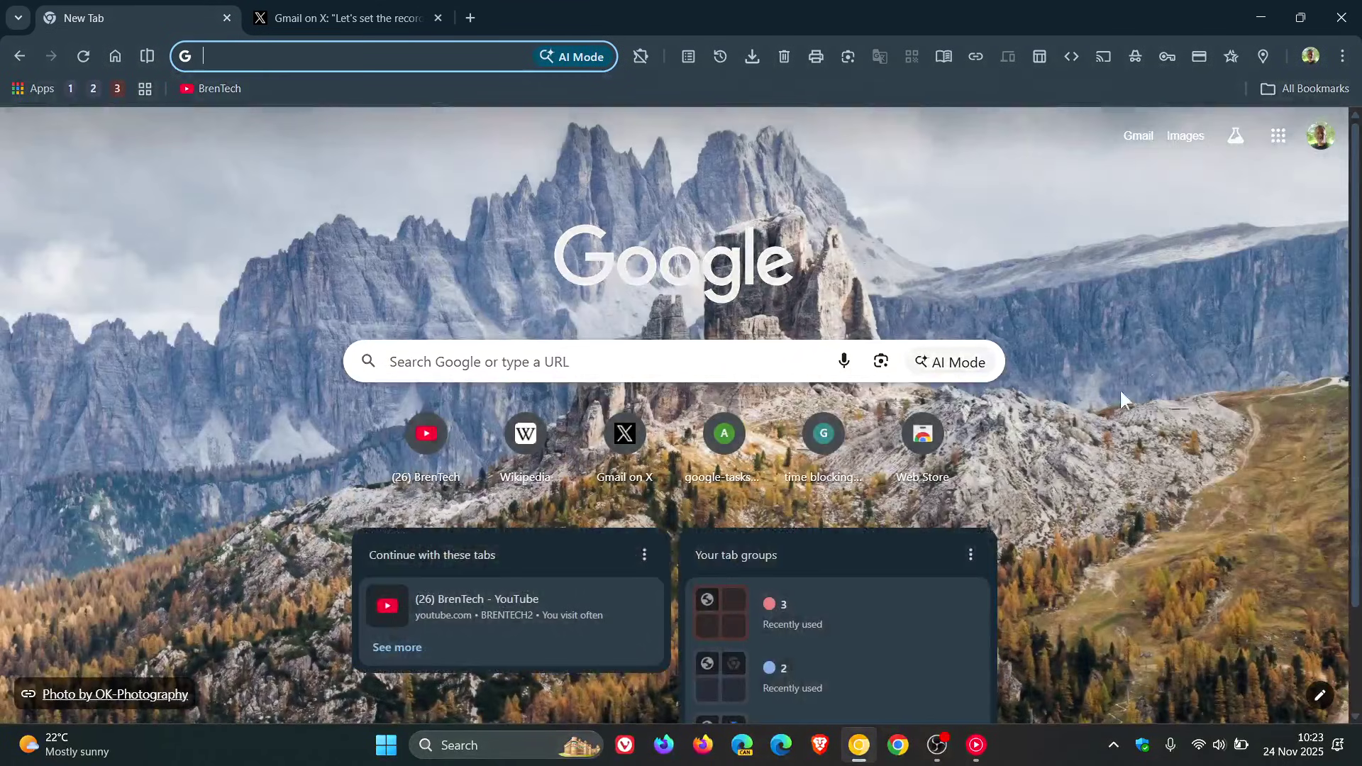